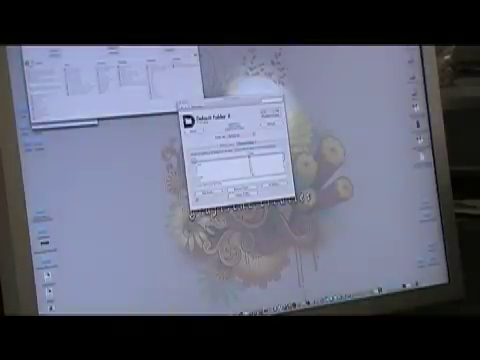
Switch windows with Alt+Tab to bring the client folder's file list forward over the preferences
key(alt+Tab)
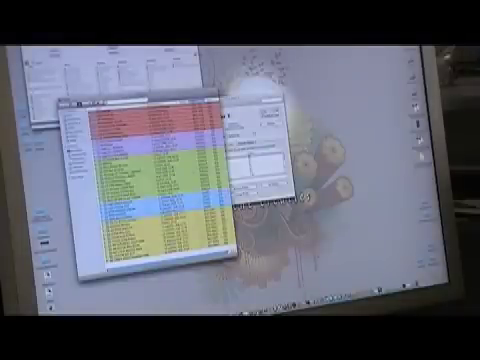